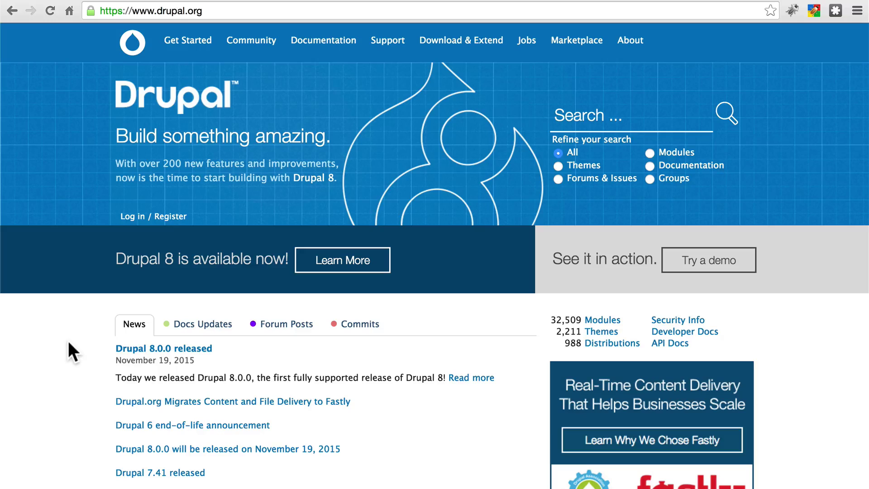
Leave drupal.org for the local Drupal Guitar Fans site's front page
key("Page_Down")
key("Page_Up")
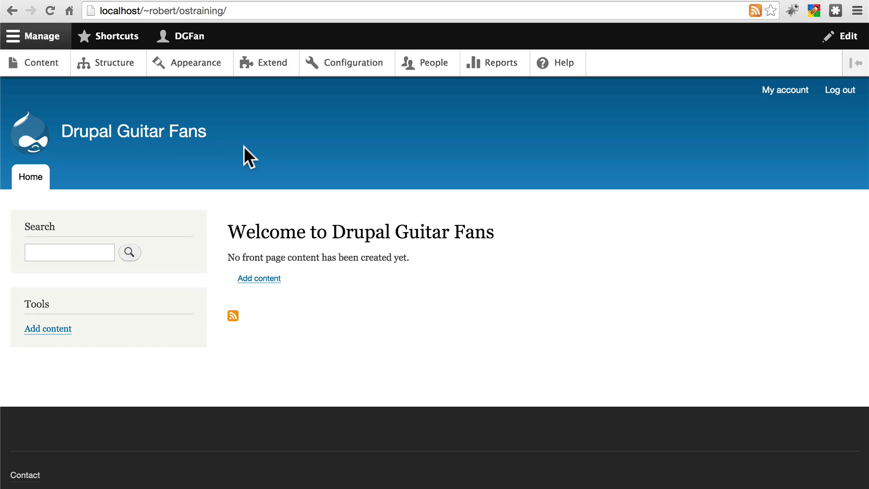
Open Configuration > Site information and review the site name, /node front page and error page fields
left_click(367, 67)
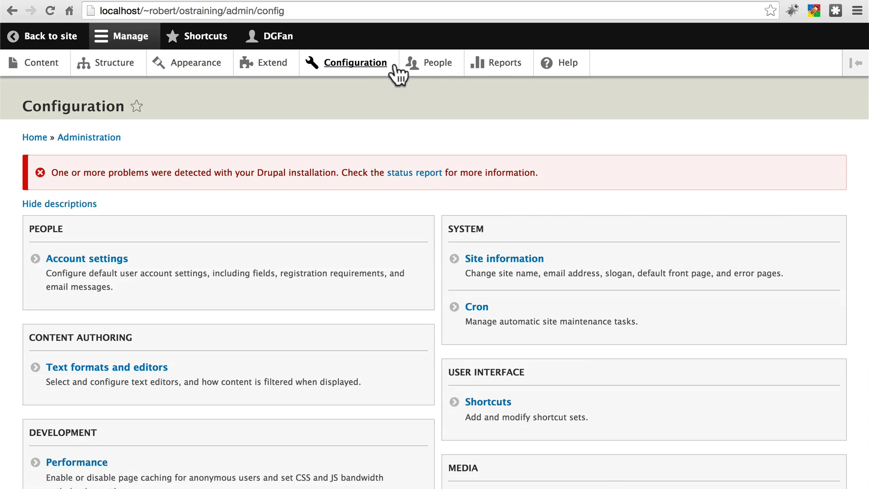
left_click(521, 261)
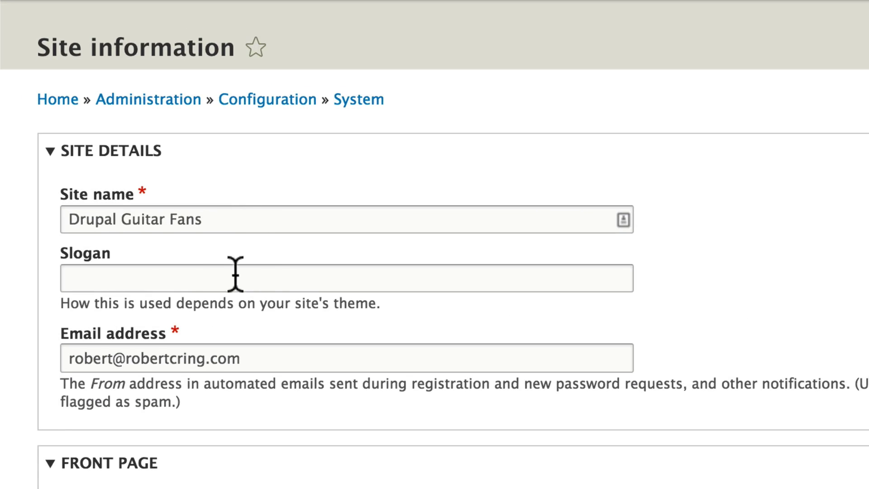
scroll(636, 294, "down", 6)
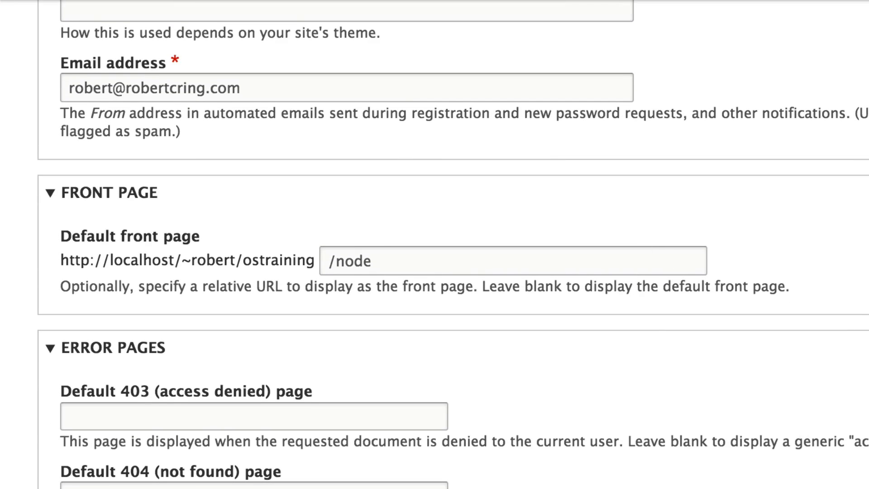
scroll(222, 390, "down", 5)
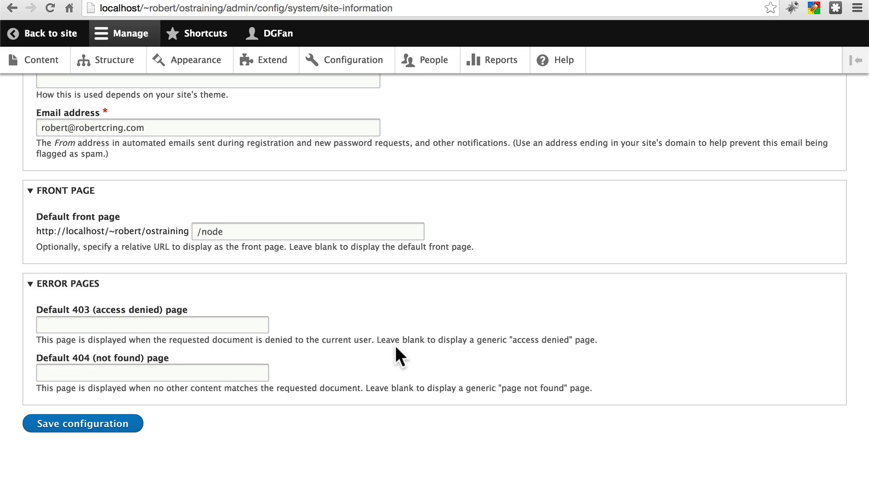
Open Reports > Status report and locate the Trusted Host Settings 'not enabled' warning
left_click(506, 63)
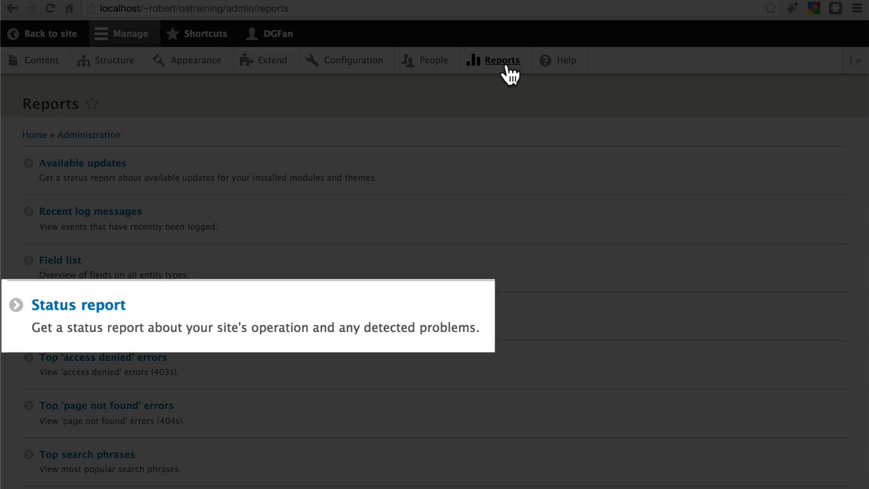
left_click(94, 312)
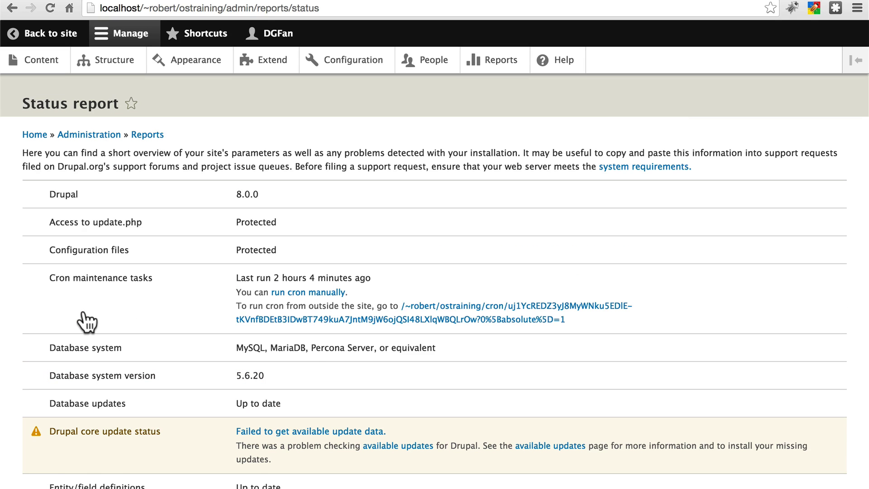
scroll(171, 198, "down", 4)
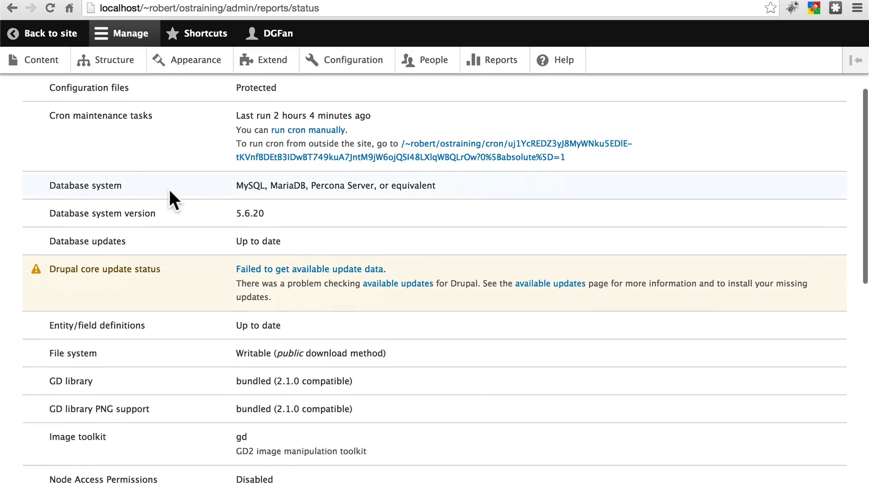
scroll(170, 195, "down", 10)
scroll(170, 194, "up", 10)
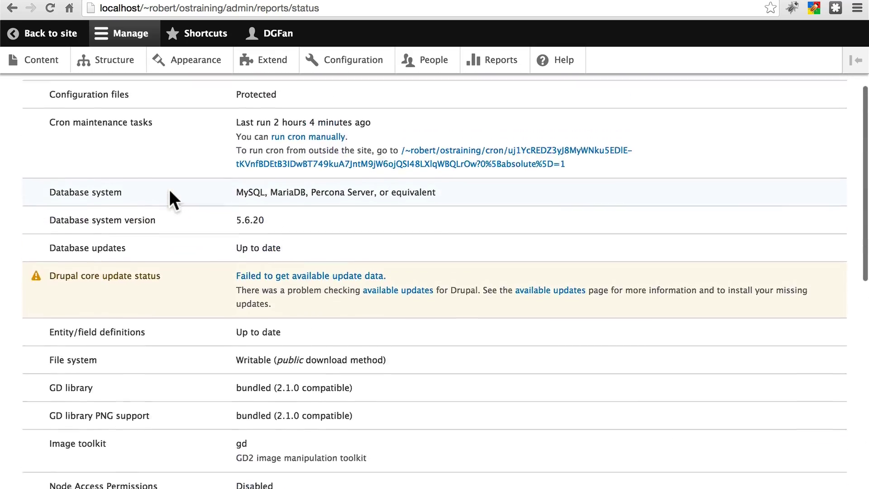
scroll(170, 191, "down", 9)
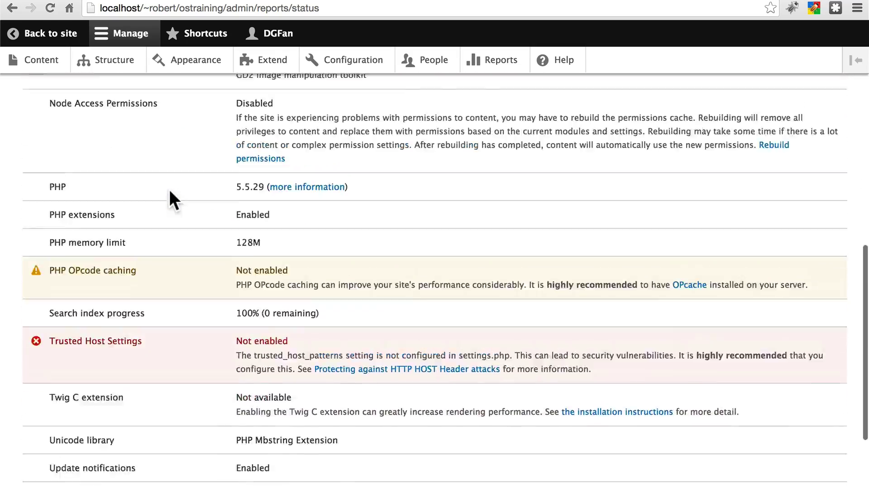
scroll(168, 188, "up", 12)
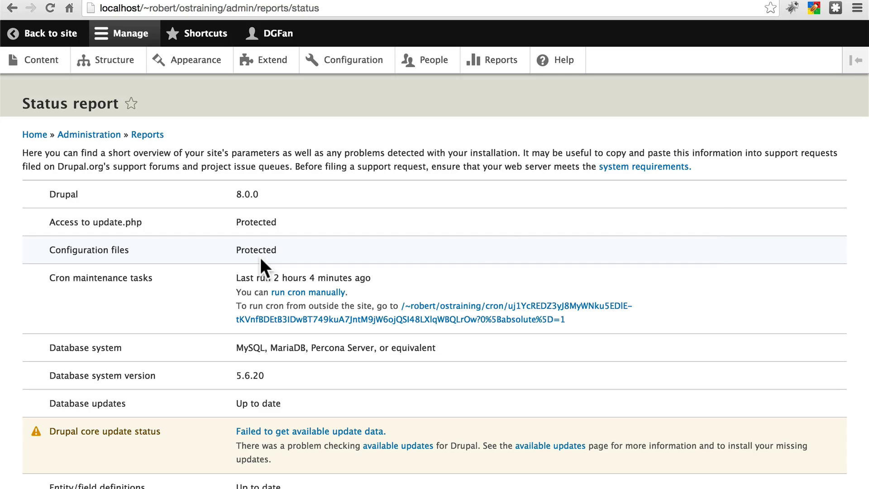
key("super+Tab")
key("super+Tab")
key("super+Tab")
key("super+Tab")
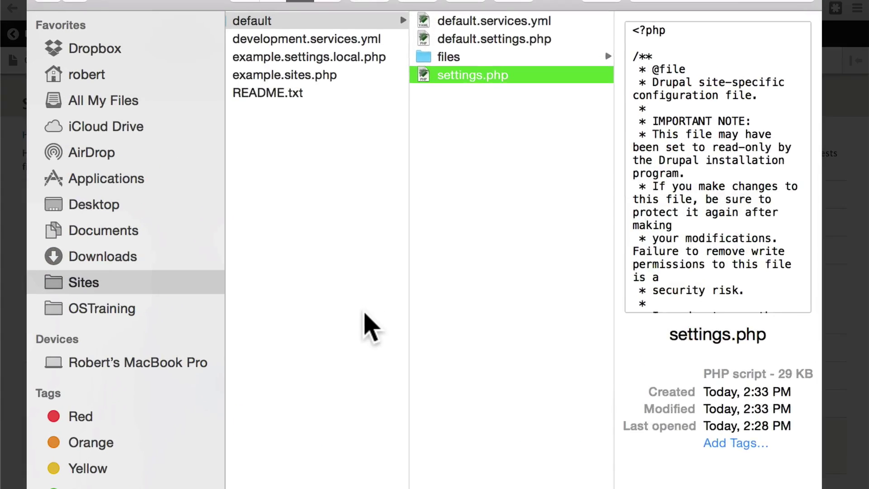
scroll(389, 271, "left", 5)
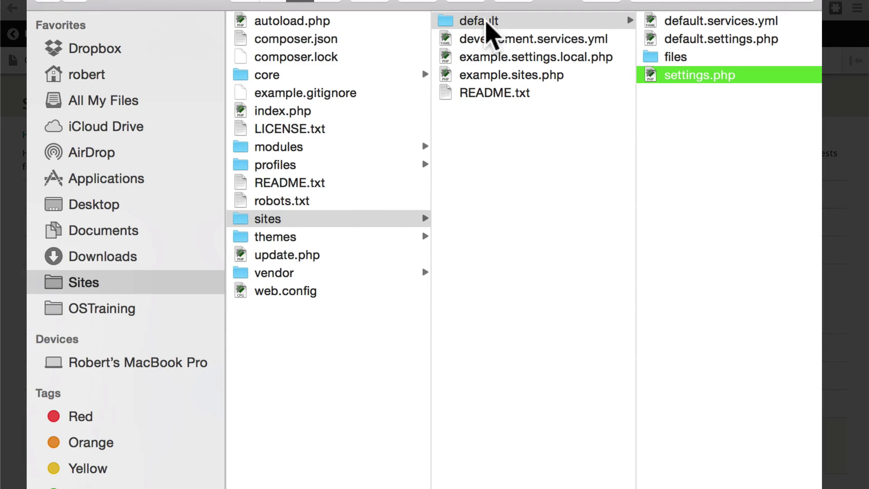
right_click(693, 77)
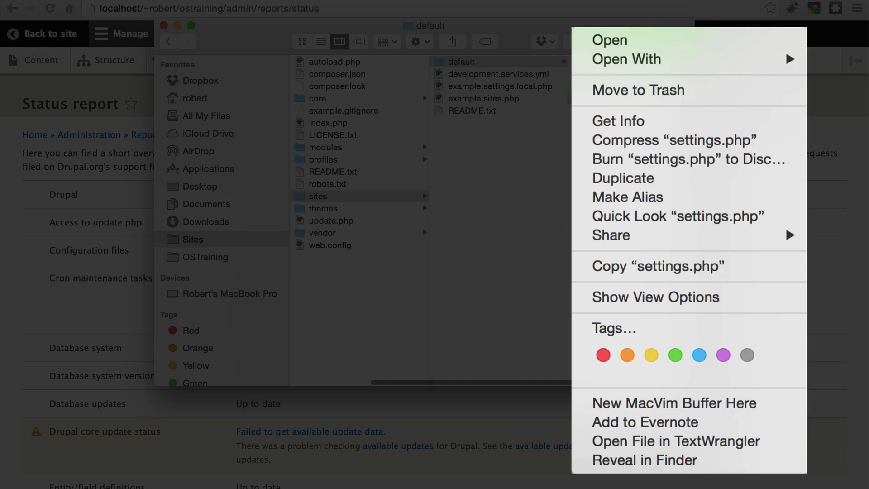
left_click(609, 121)
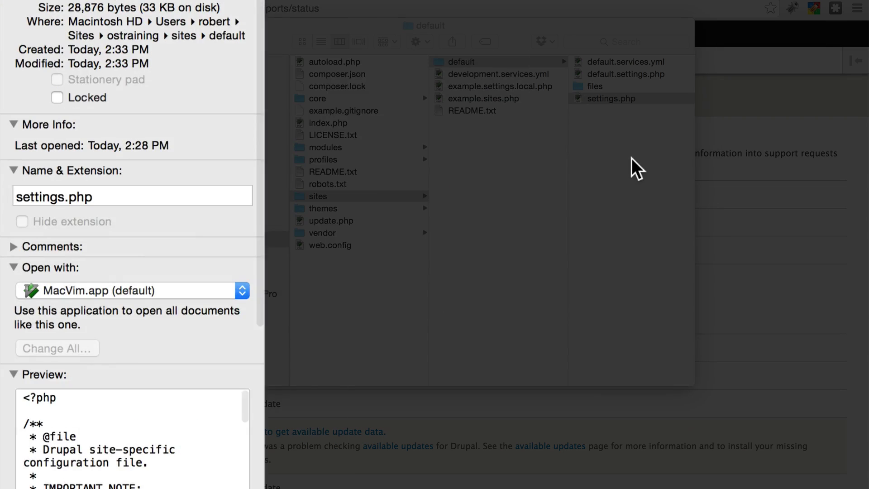
scroll(151, 10, "down", 15)
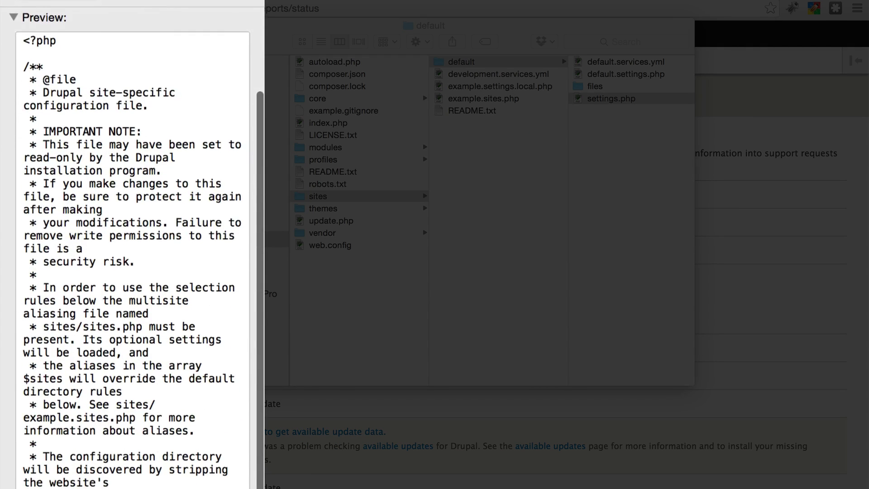
scroll(223, 378, "down", 5)
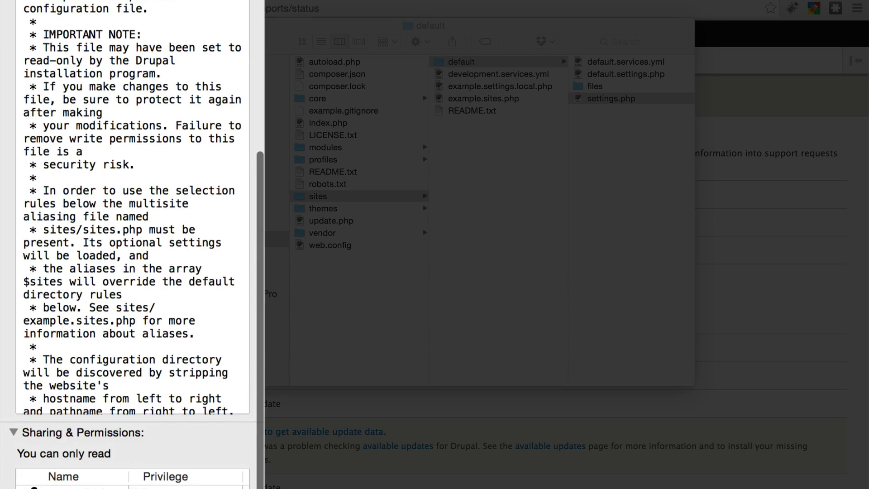
left_click(136, 429)
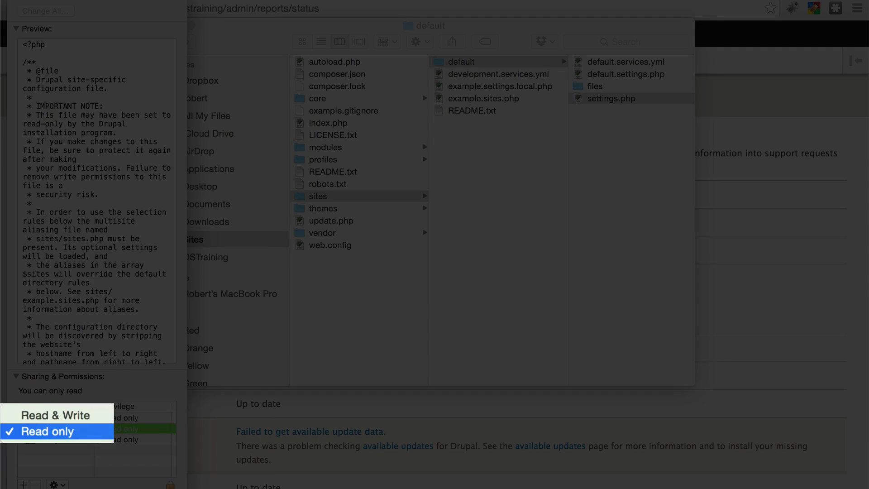
left_click(47, 432)
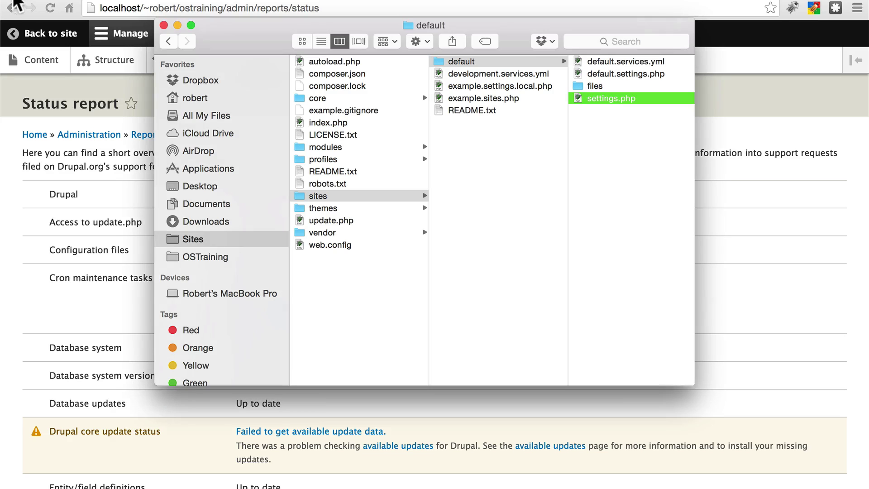
left_click(11, 238)
Follow 'Failed to get available update data' and check manually, confirming all projects are up to date
scroll(14, 244, "down", 5)
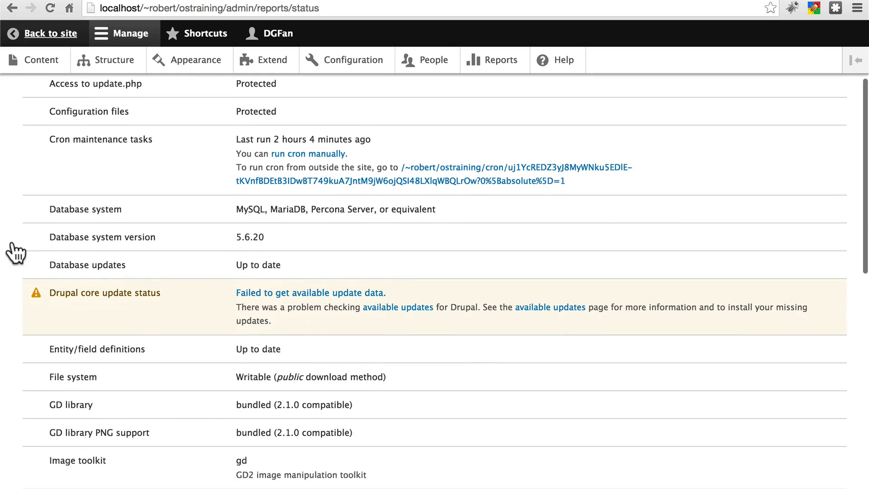
scroll(16, 254, "down", 2)
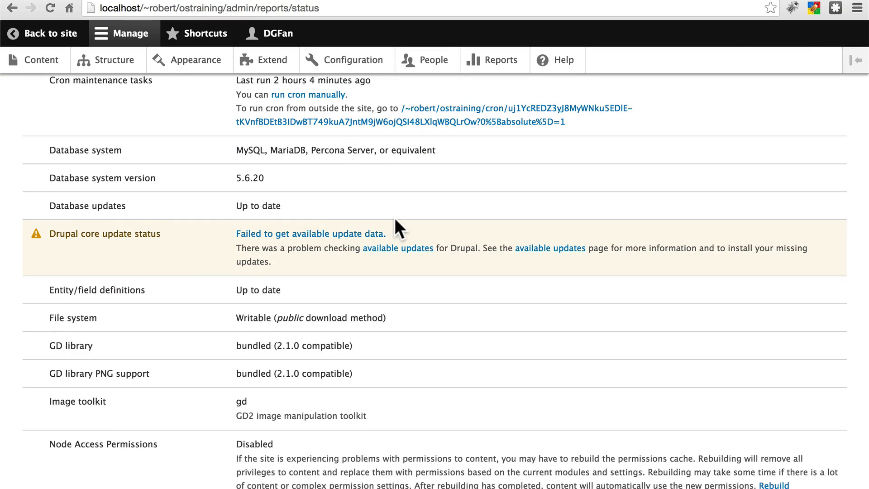
left_click(352, 235)
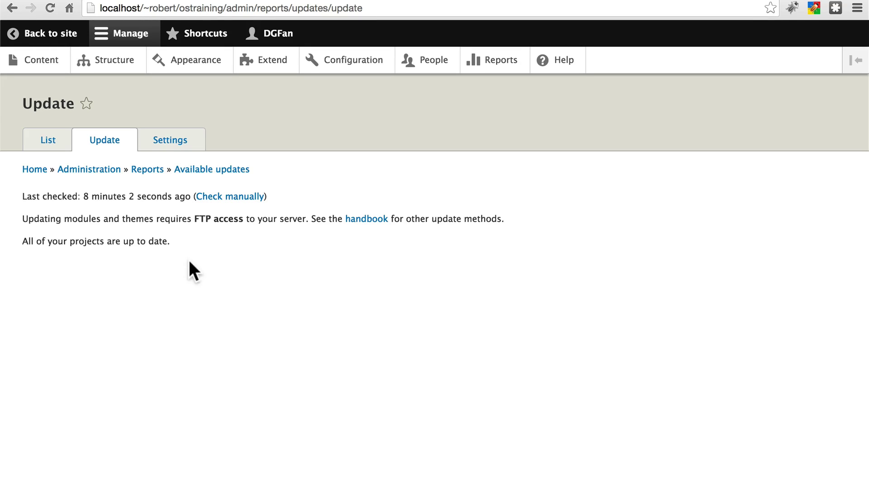
left_click(209, 201)
Go back to the Status report's Trusted Host error, then switch to Finder's sites/default folder
key("super+bracketleft")
scroll(15, 108, "down", 5)
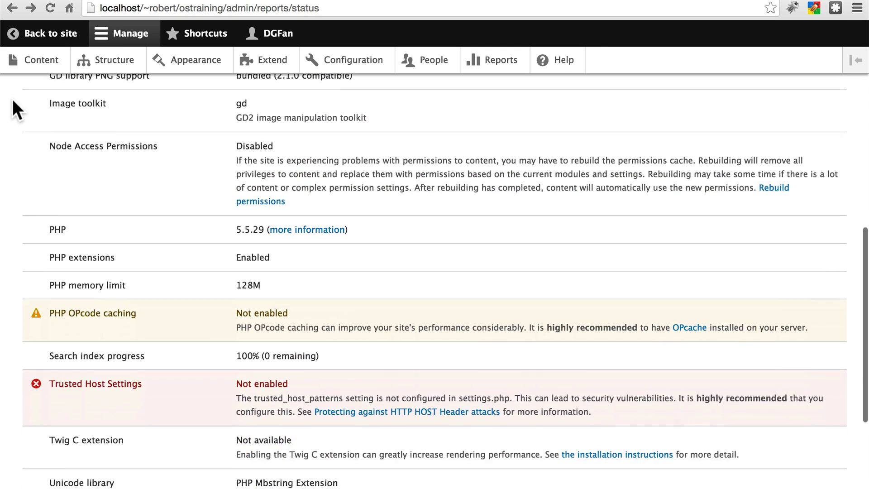
scroll(12, 98, "down", 5)
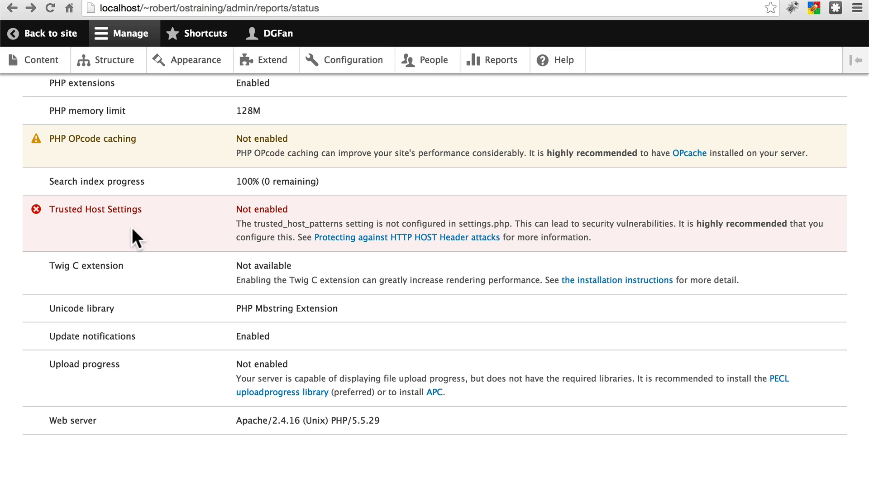
key("super+Tab")
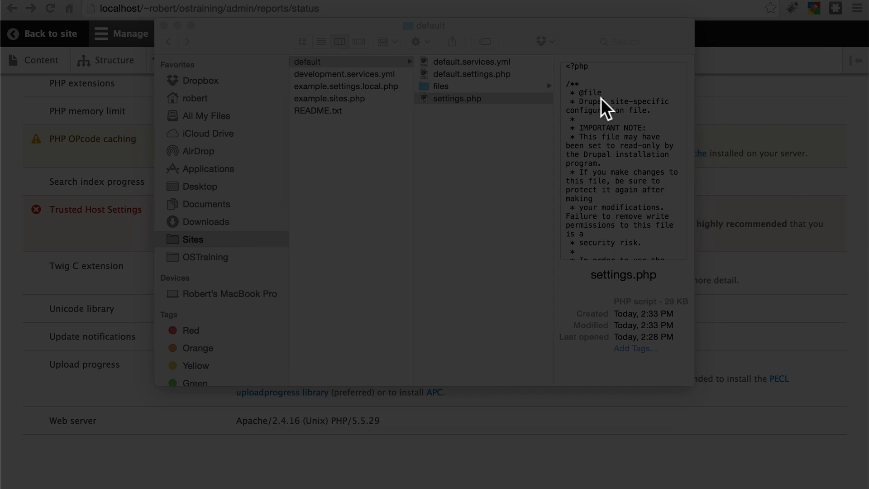
Open settings.php in MacVim and yank the three example trusted_host_patterns lines (678–680)
key("space")
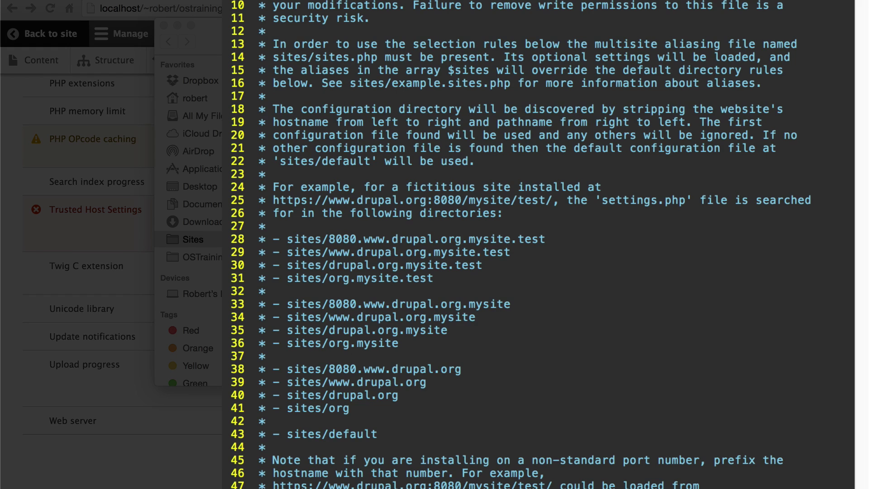
scroll(539, 244, "down", 20)
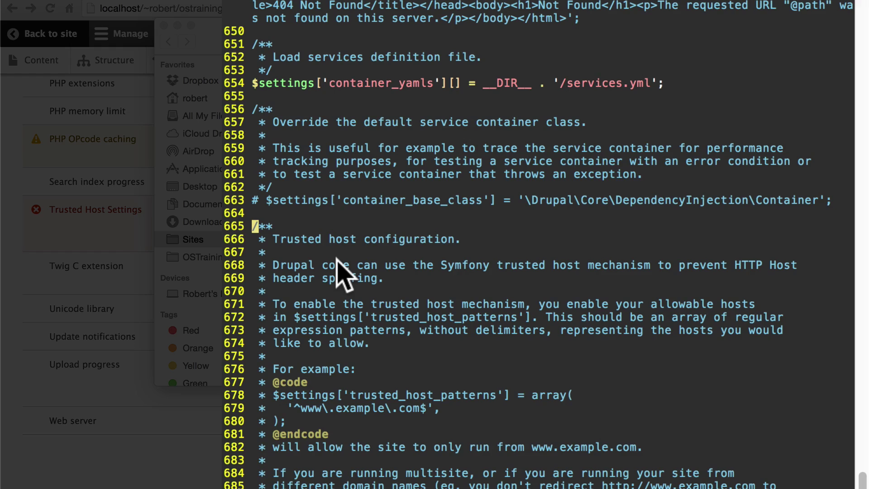
scroll(339, 267, "down", 3)
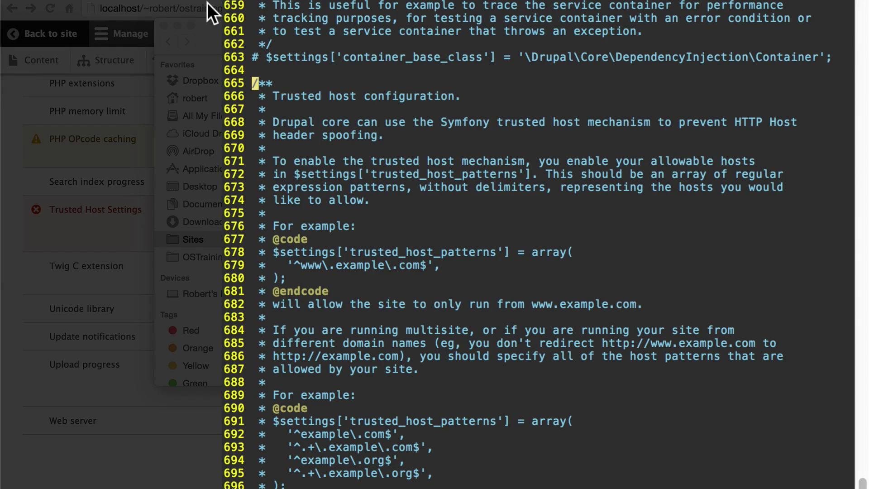
key("Down")
key("Down")
key("Down")
key("Down")
key("Down")
key("Down")
key("Down")
key("Down")
key("Down")
key("Down")
key("Down")
key("Down")
key("Down")
left_click_drag(278, 275, 227, 250)
key("super+c")
key("y")
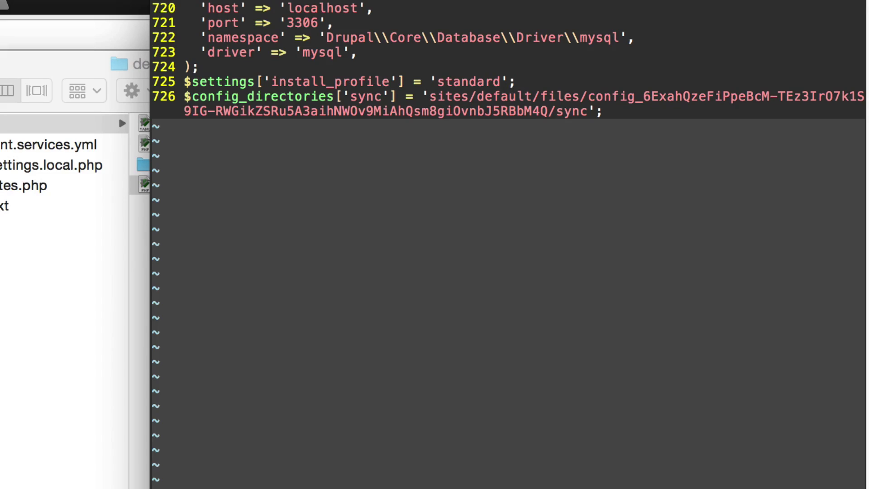
Paste the copied trusted_host_patterns example on a new line at the end of settings.php
key("k")
key("l")
key("j")
key("l")
key("o")
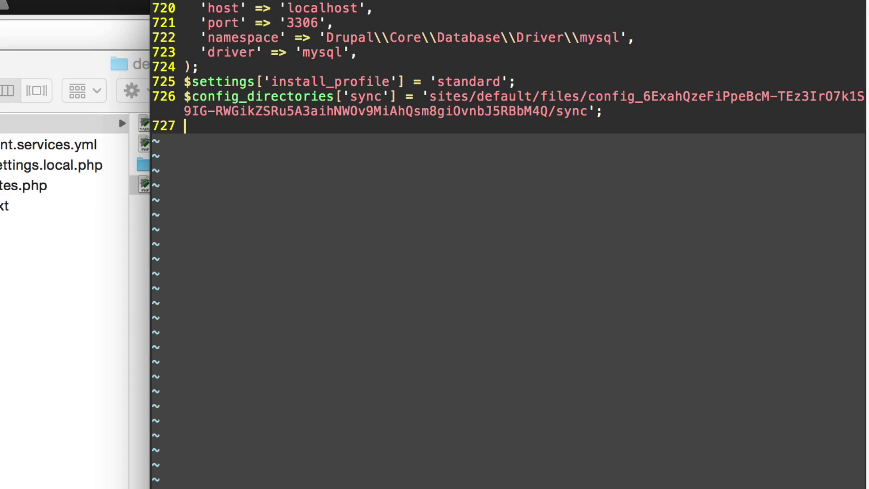
key("super+v")
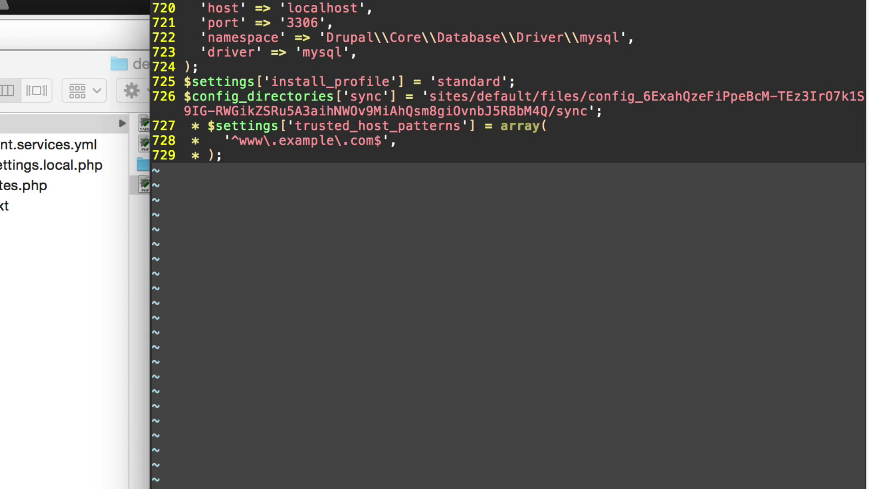
Strip the leading ' * ' comment markers from the pasted lines 727–729
key("Left")
key("Left")
key("Left")
key("Left")
key("Right")
key("Right")
key("BackSpace")
key("BackSpace")
key("BackSpace")
key("Up")
key("Right")
key("Right")
key("Right")
key("BackSpace")
key("BackSpace")
key("BackSpace")
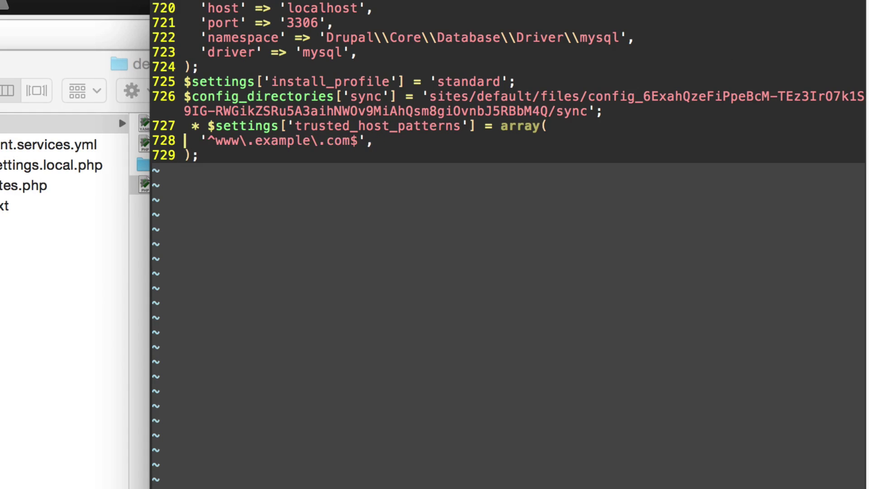
key("Up")
key("Right")
key("Right")
key("Right")
key("BackSpace")
key("BackSpace")
key("BackSpace")
key("Right")
key("Right")
key("Right")
key("Right")
key("Right")
key("Right")
key("Right")
key("Right")
key("Right")
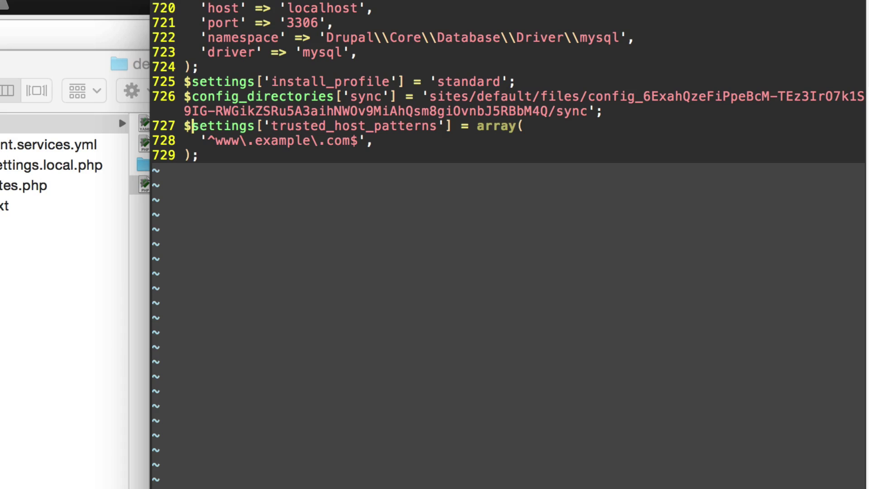
key("Down")
key("Right")
key("Right")
key("Right")
key("Right")
key("Right")
key("Right")
key("Right")
key("Right")
key("Left")
key("Left")
key("shift+v")
key("y")
key("p")
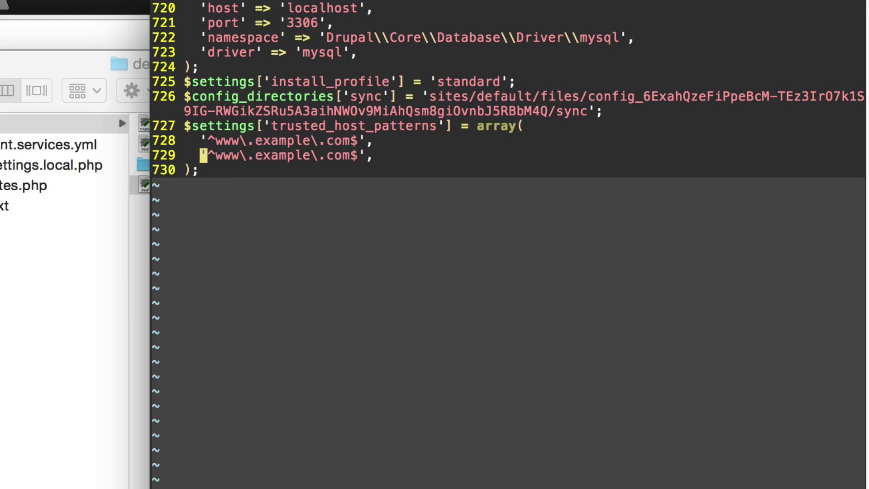
key("Right")
key("Right")
key("x")
key("x")
key("x")
key("x")
key("x")
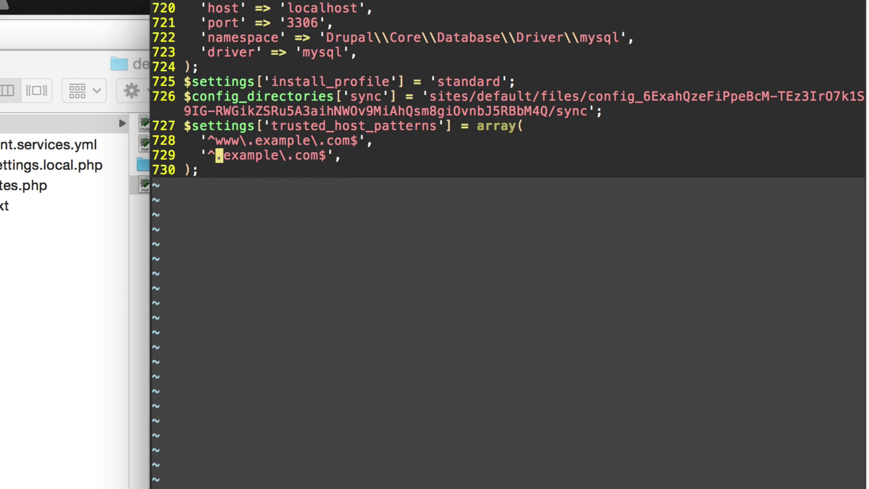
key("Right")
key("Right")
key("Right")
key("Right")
key("Right")
key("Right")
key("Right")
key("Right")
key("Right")
key("Right")
key("Right")
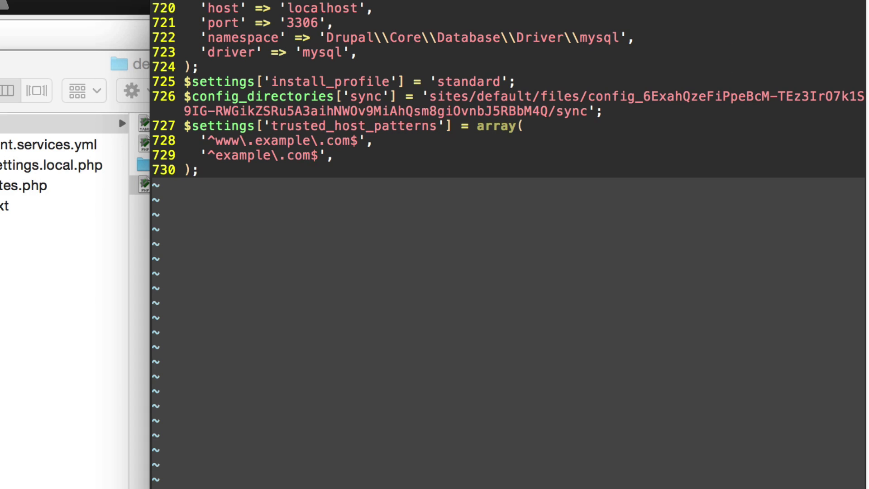
key("Left")
key("d")
key("d")
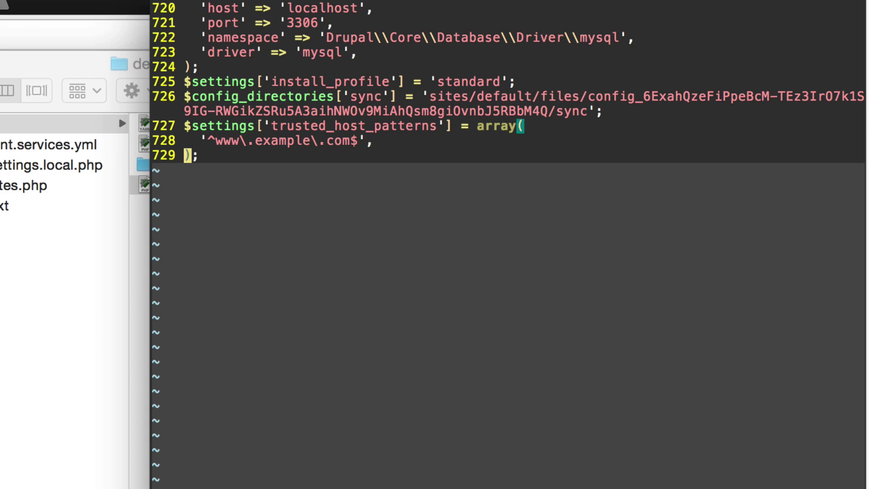
Change the pattern to '^localhost$' and save with :w, confirming the read-only prompt
key("k")
key("l")
key("l")
key("l")
key("l")
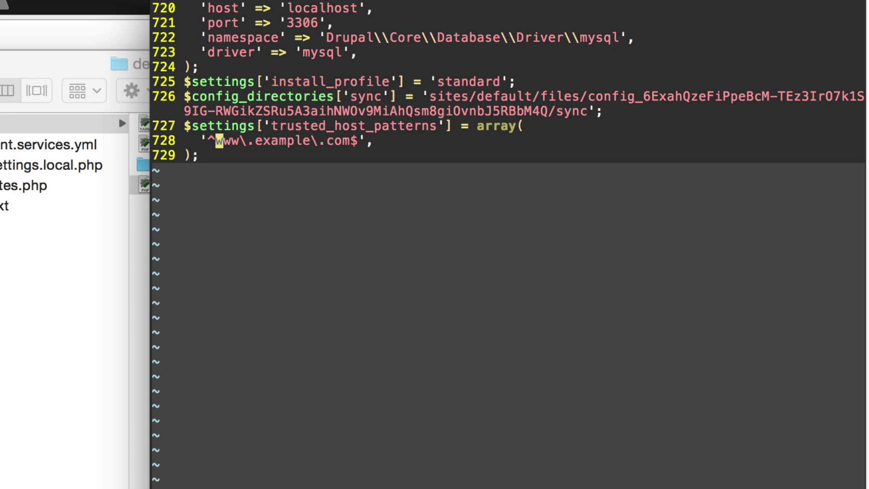
key("x")
key("x")
key("x")
key("x")
key("x")
key("x")
key("x")
key("x")
key("x")
key("x")
key("x")
key("x")
key("x")
key("x")
key("x")
key("x")
key("x")
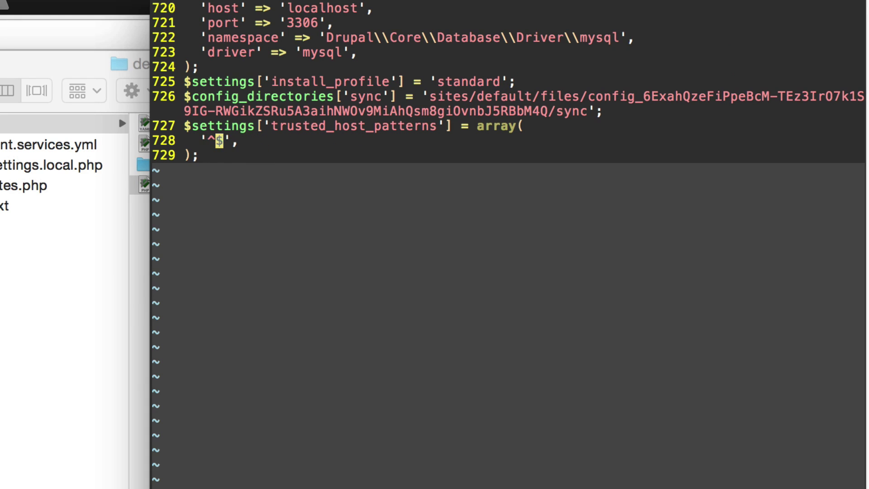
type("ilocalh")
type("ost")
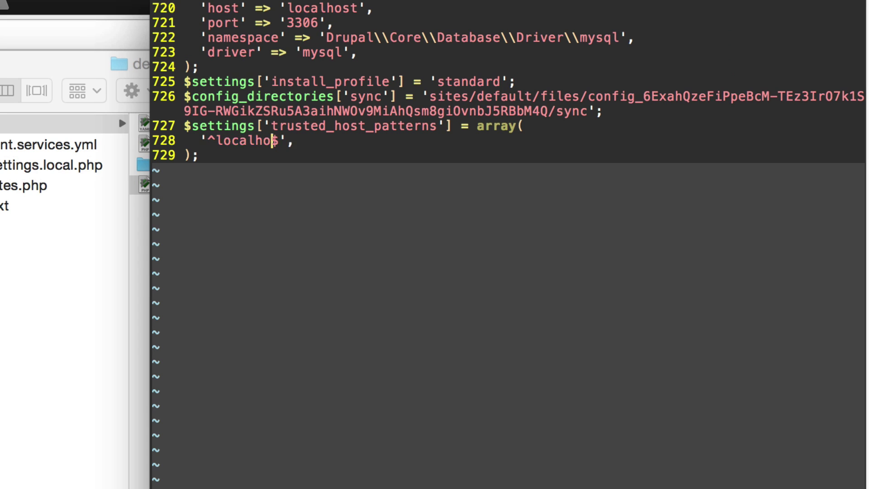
key("Escape")
type(":w")
key("Return")
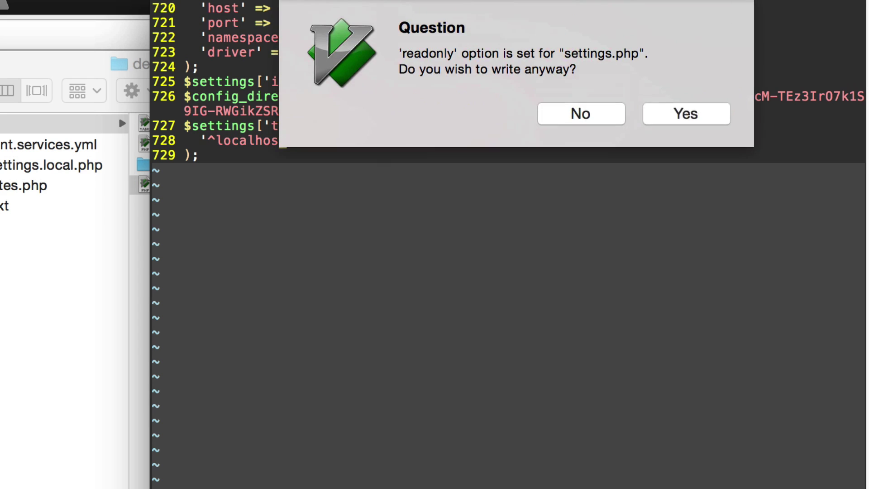
left_click(681, 117)
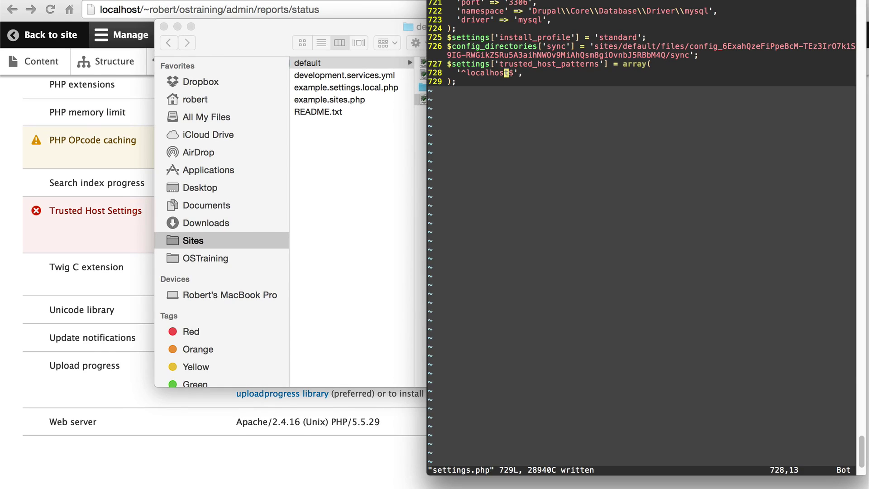
Reload the Status report and confirm Trusted Host Settings shows Enabled for ^localhost$
key("super+Tab")
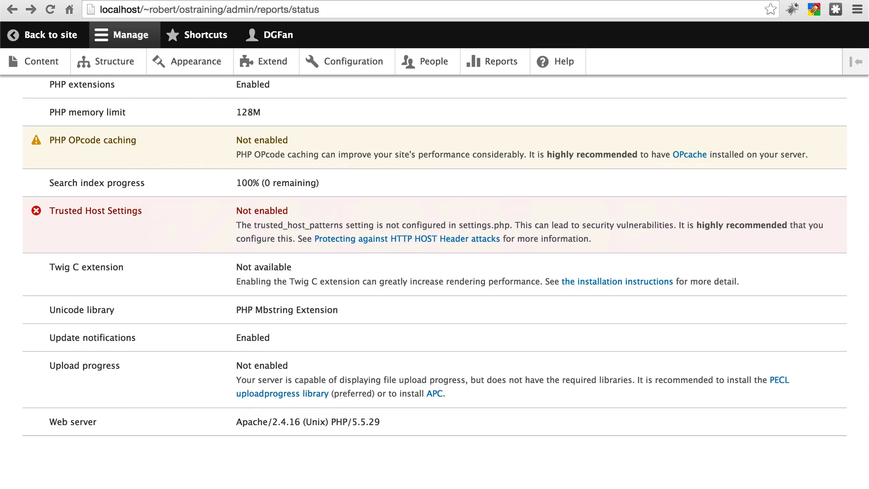
key("super+r")
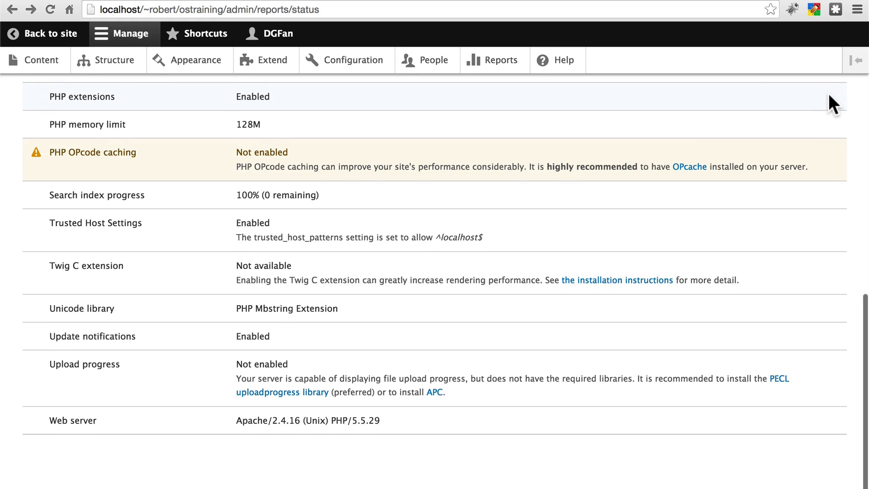
scroll(382, 347, "up", 3)
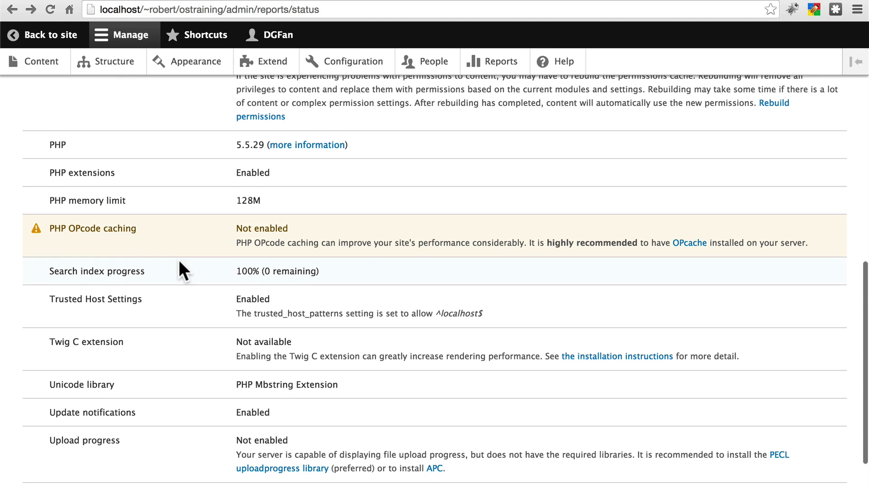
scroll(180, 262, "up", 15)
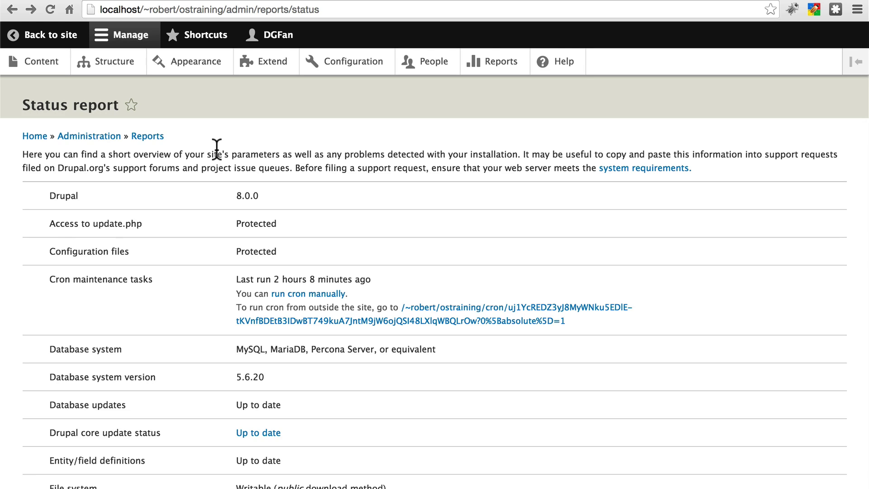
scroll(217, 149, "down", 10)
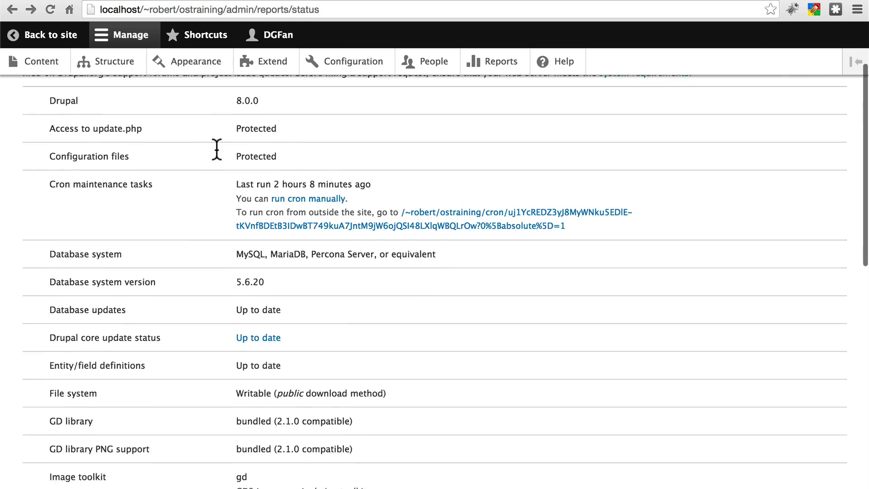
scroll(215, 150, "up", 10)
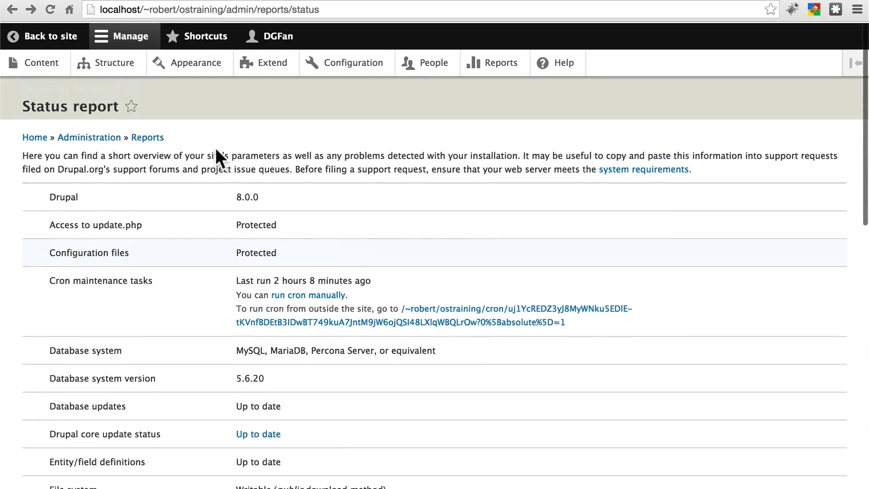